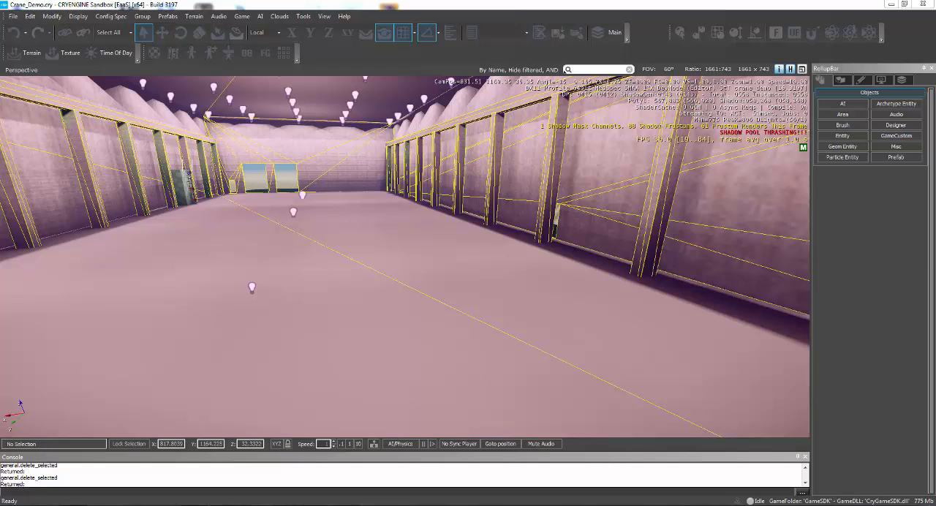
- Check the level's existing layers
{"action": "left_click", "coordinate": [901, 82]}
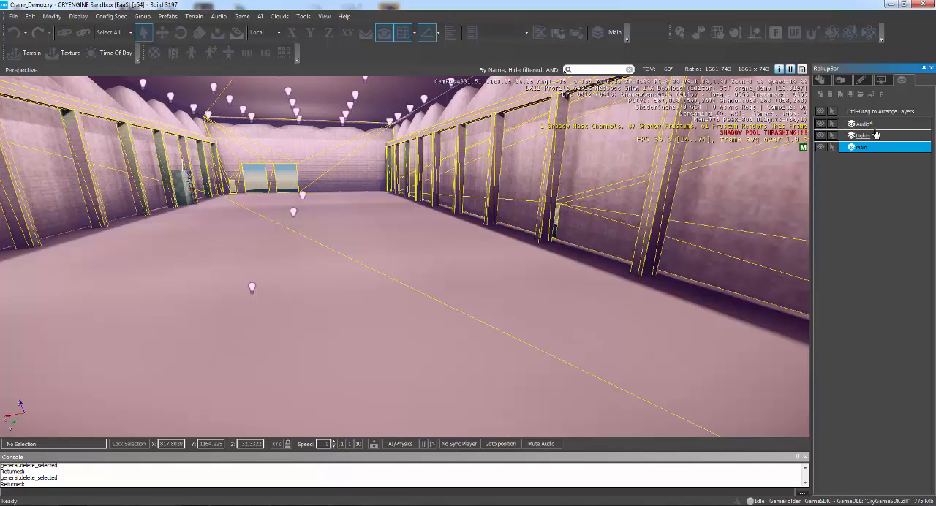
{"action": "left_click", "coordinate": [842, 78]}
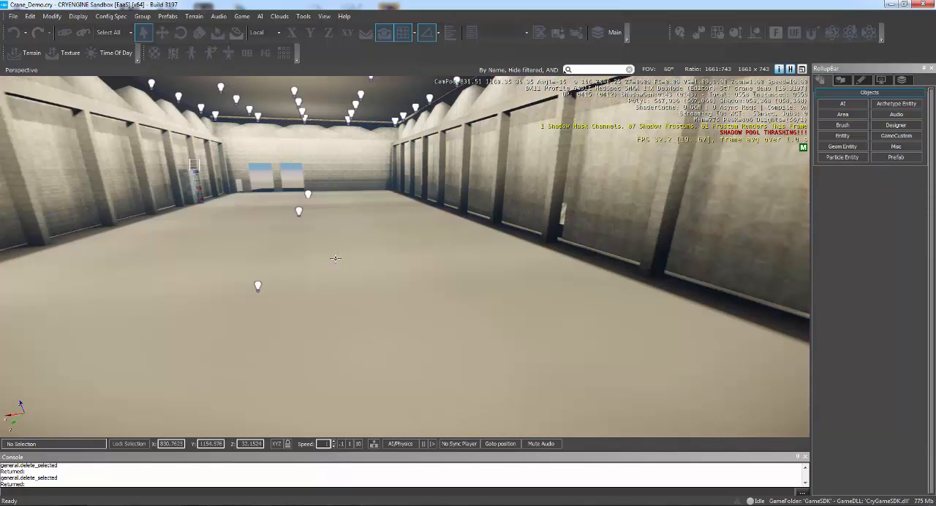
{"action": "right_click_drag", "start_coordinate": [335, 258], "coordinate": [340, 258]}
{"action": "key", "text": "w"}
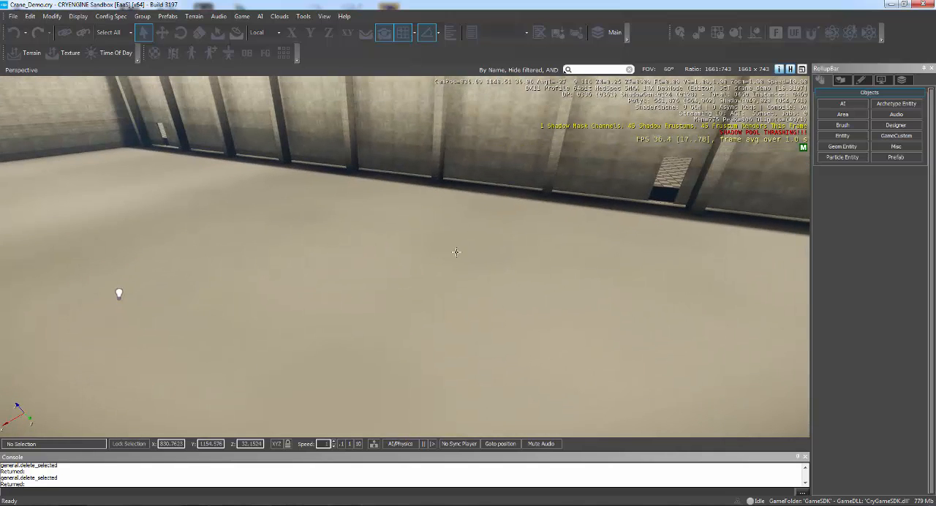
- Draw a closed five-point Shape area on the open warehouse floor
{"action": "left_click", "coordinate": [843, 114]}
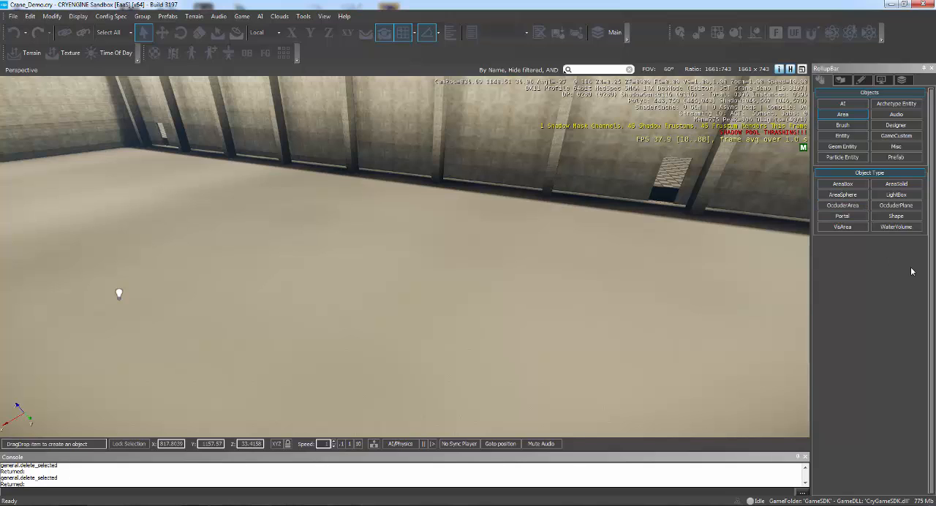
{"action": "left_click", "coordinate": [897, 221]}
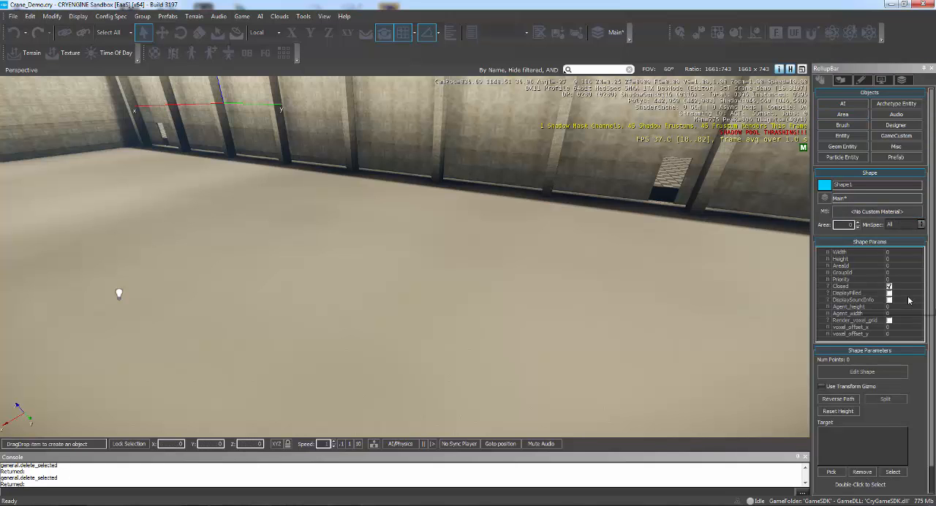
{"action": "key", "text": "d"}
{"action": "right_click_drag", "start_coordinate": [600, 297], "coordinate": [512, 296]}
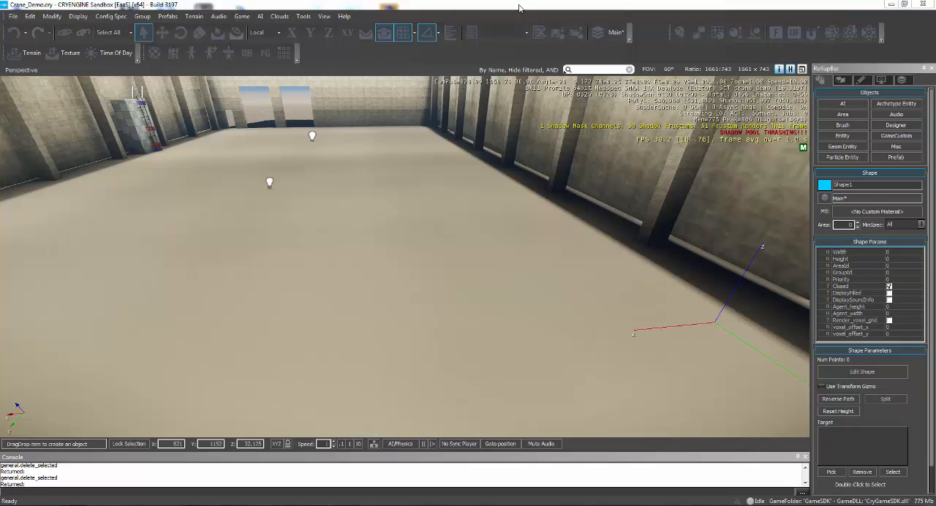
{"action": "left_click", "coordinate": [433, 257]}
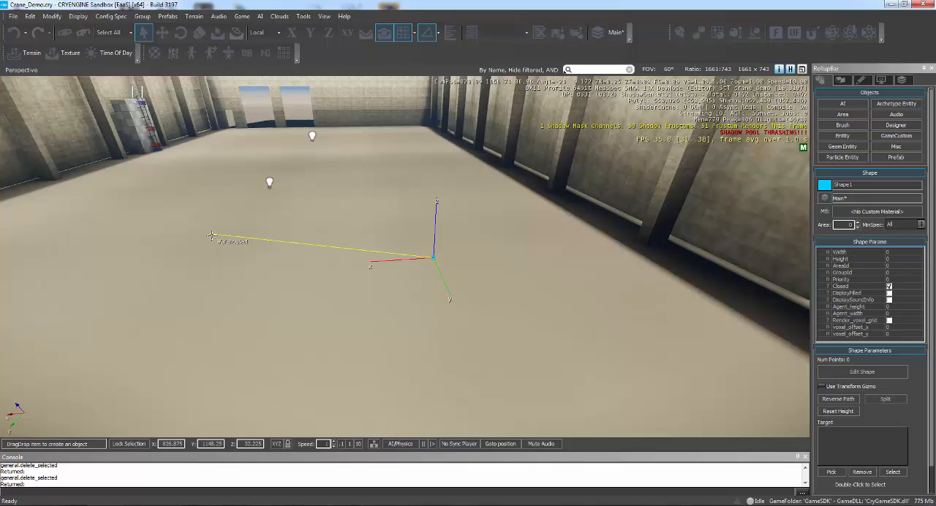
{"action": "left_click", "coordinate": [248, 233]}
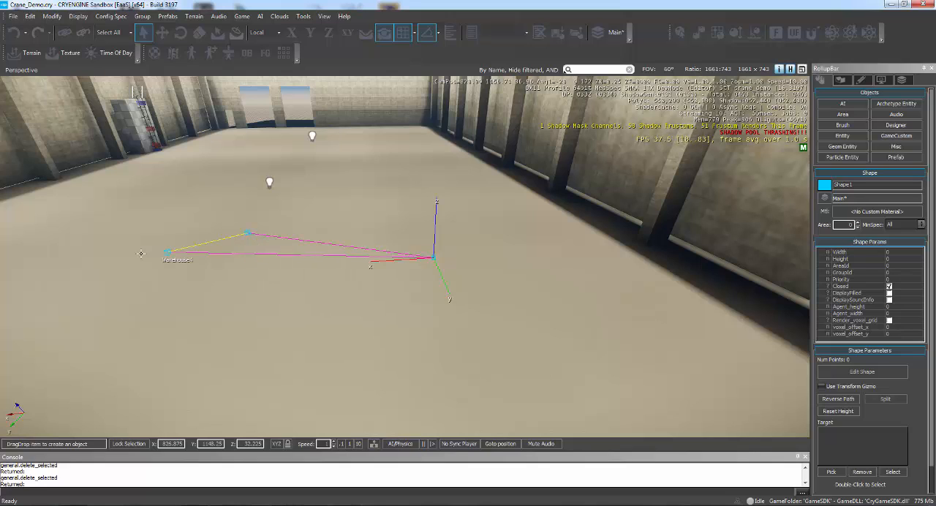
{"action": "left_click", "coordinate": [23, 309]}
{"action": "left_click", "coordinate": [137, 407]}
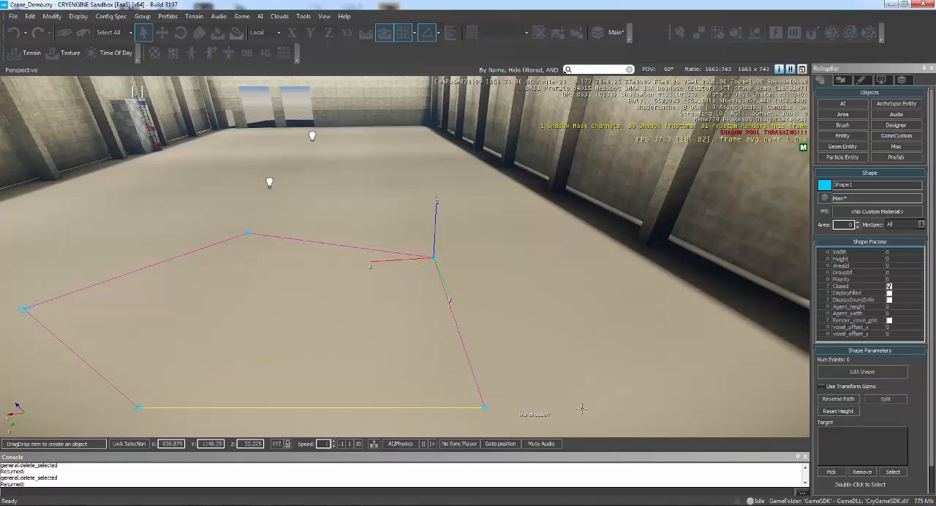
{"action": "double_click", "coordinate": [566, 383]}
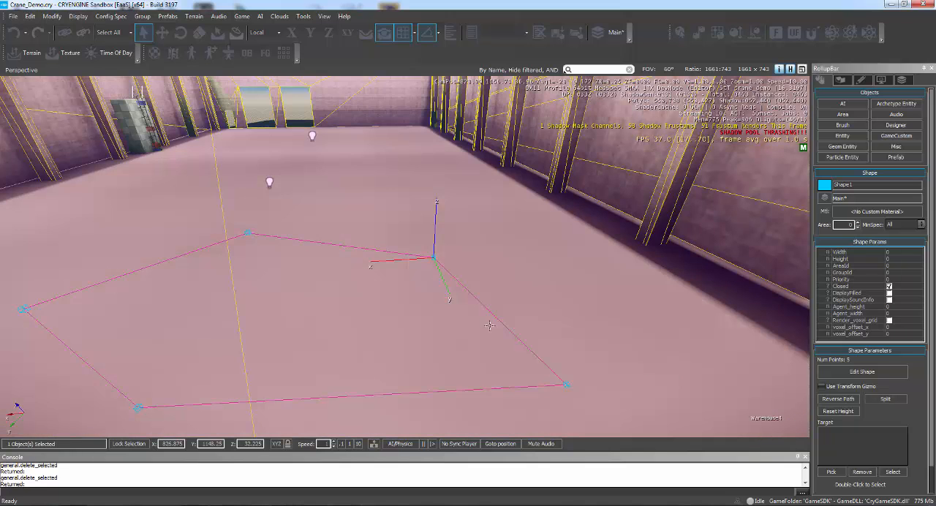
- Set the shape's height to 5 and enable DisplayFilled so its volume is shown filled
{"action": "right_click_drag", "start_coordinate": [486, 321], "coordinate": [502, 310]}
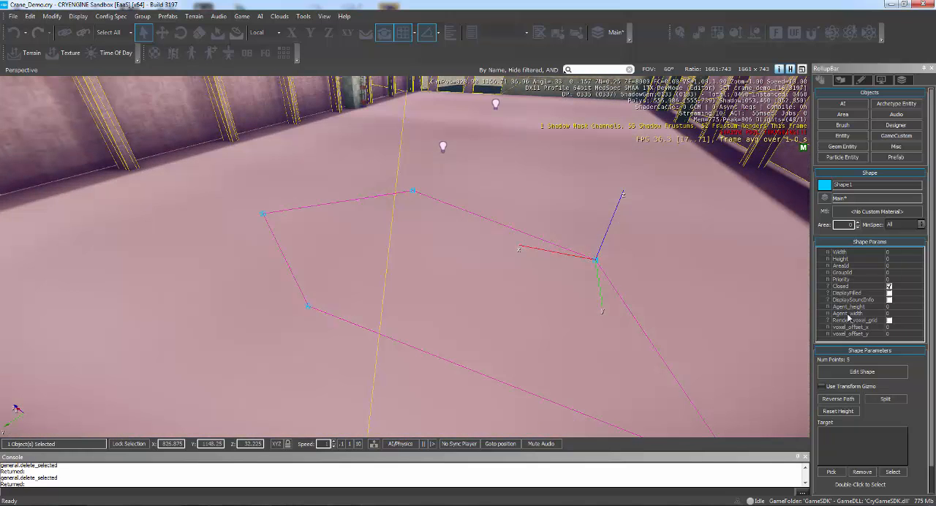
{"action": "left_click", "coordinate": [906, 259]}
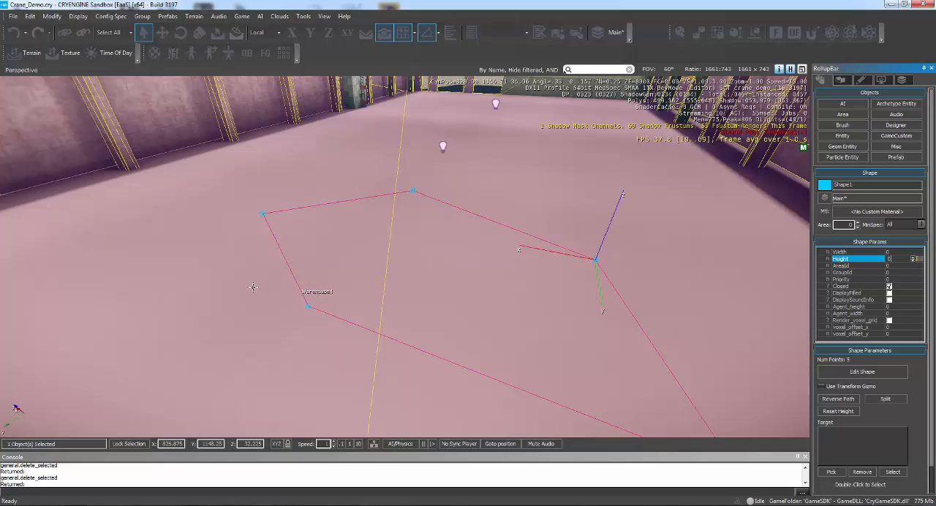
{"action": "right_click_drag", "start_coordinate": [252, 287], "coordinate": [268, 259]}
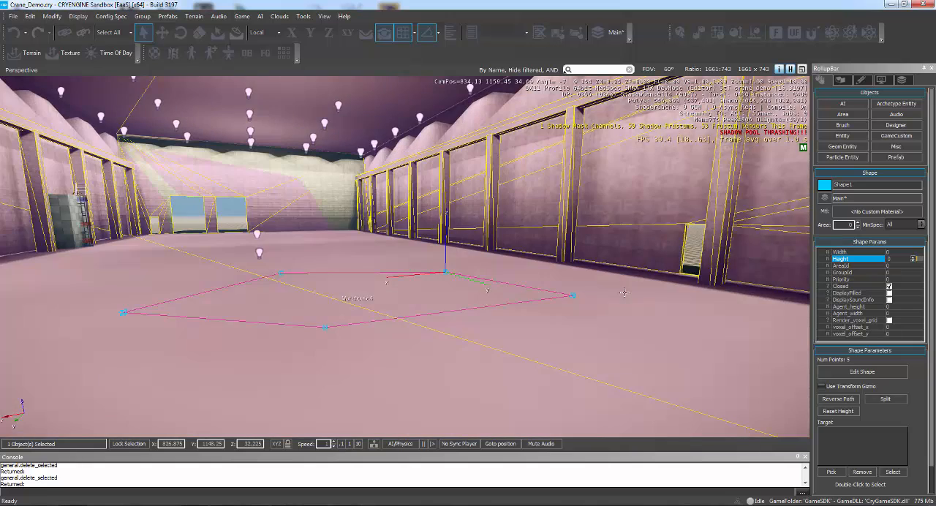
{"action": "left_click", "coordinate": [891, 260]}
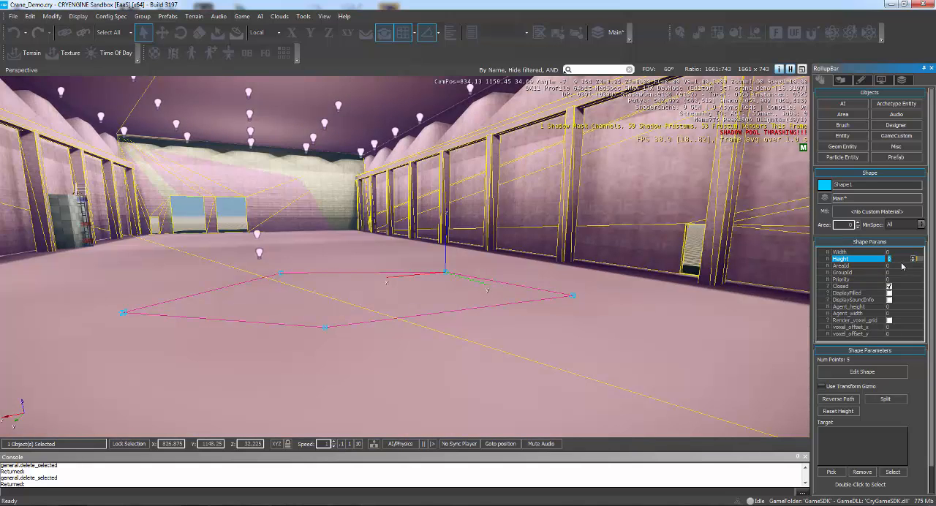
{"action": "type", "text": "5"}
{"action": "key", "text": "Return"}
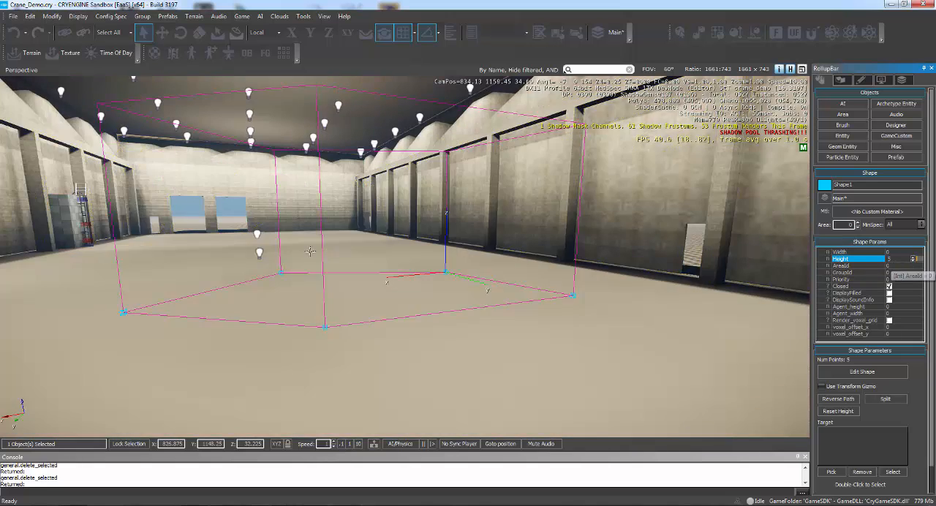
{"action": "right_click_drag", "start_coordinate": [319, 277], "coordinate": [300, 257]}
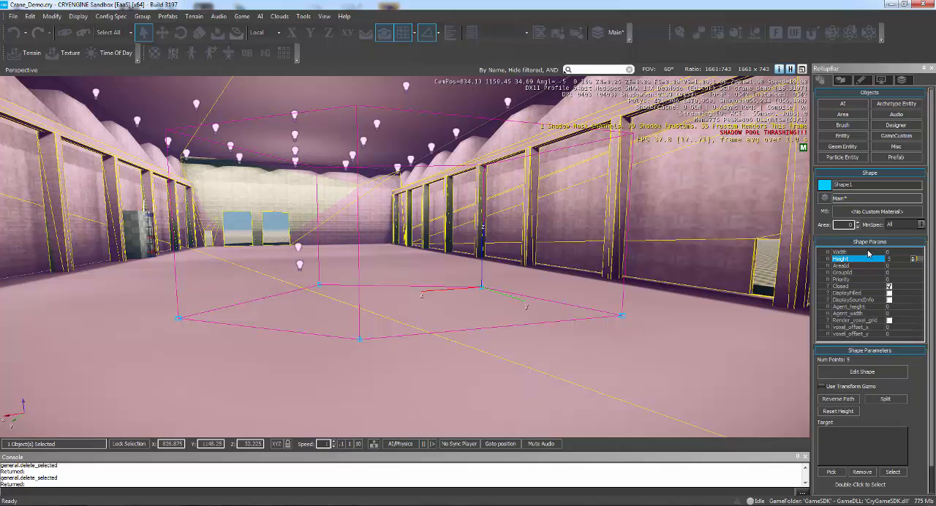
{"action": "left_click", "coordinate": [888, 292]}
{"action": "right_click_drag", "start_coordinate": [567, 318], "coordinate": [541, 306]}
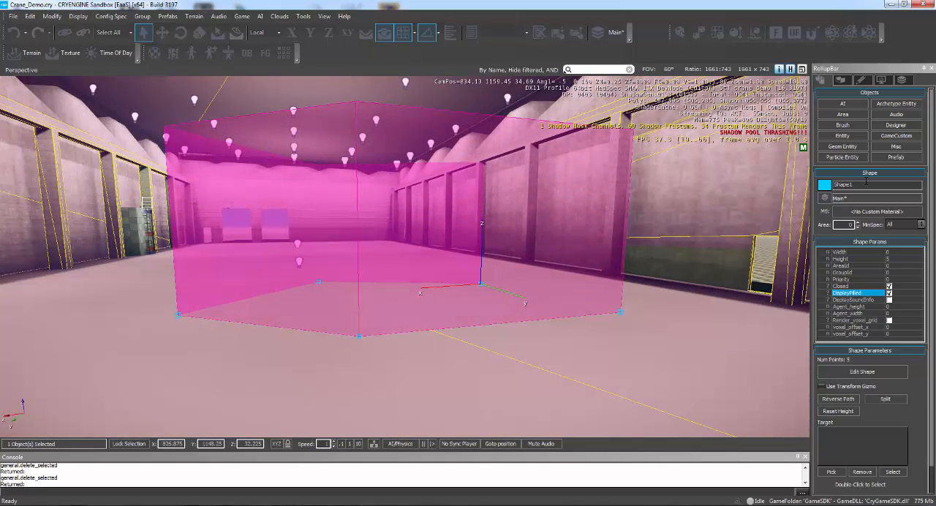
- Rename the shape to tiggered_zone and assign it to the Audio layer
{"action": "left_click", "coordinate": [819, 201]}
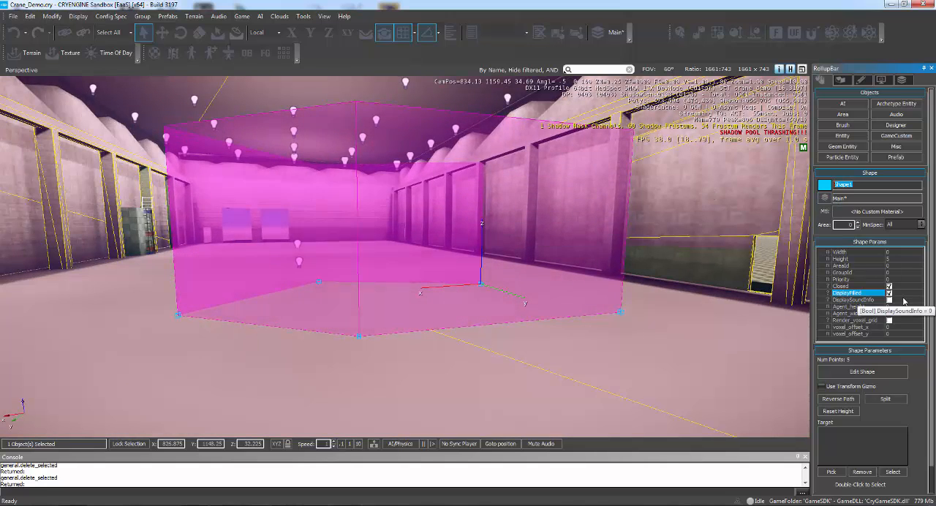
{"action": "type", "text": "tiggered_zone"}
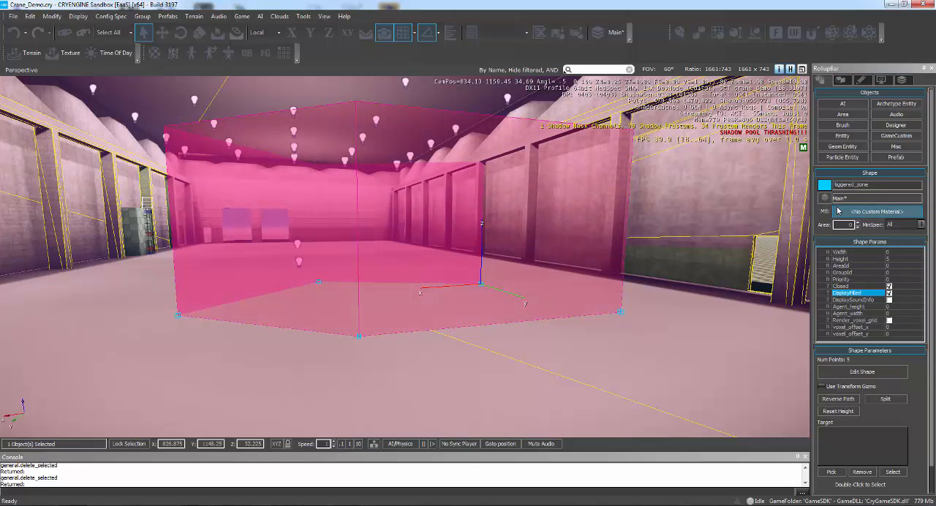
{"action": "left_click", "coordinate": [838, 199]}
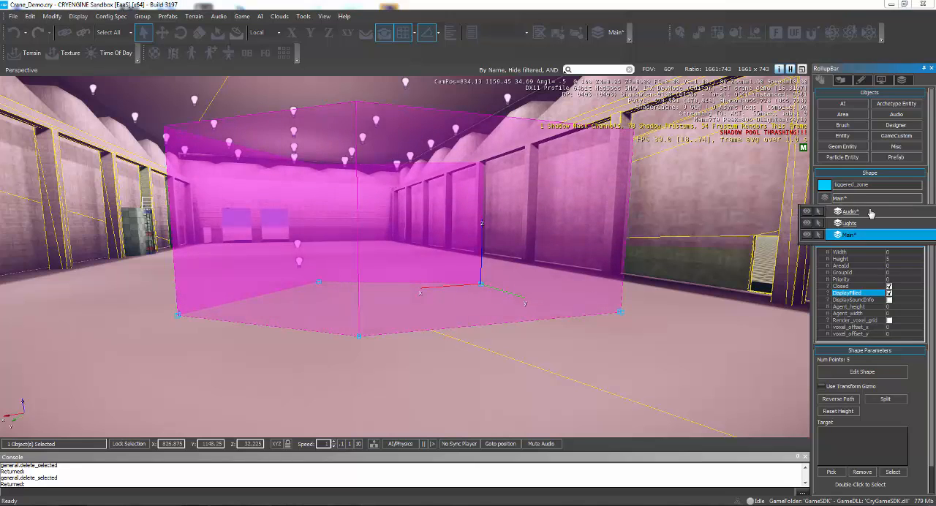
{"action": "left_click", "coordinate": [867, 211]}
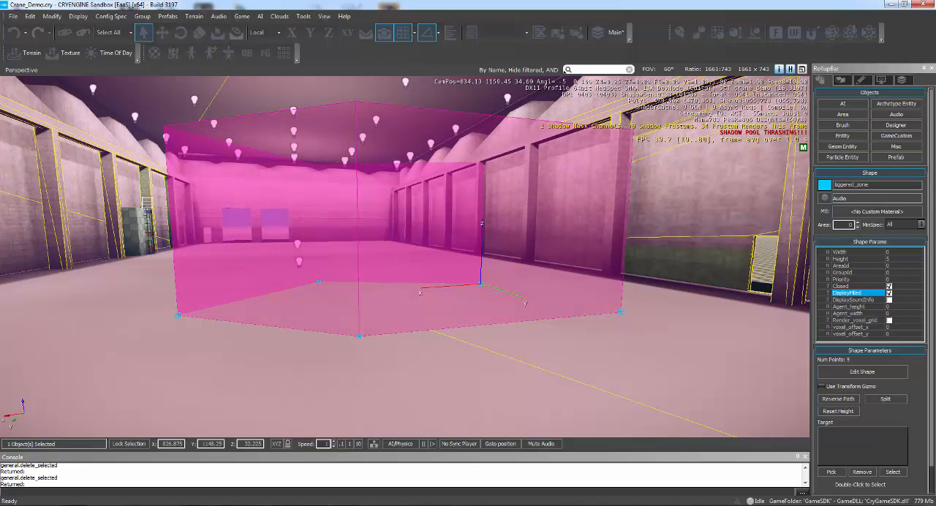
- Place an AudioAreaAmbience entity on the floor by the zone and move it inside the volume, at about Y 1150.5, Z 33.5
{"action": "left_click", "coordinate": [897, 114]}
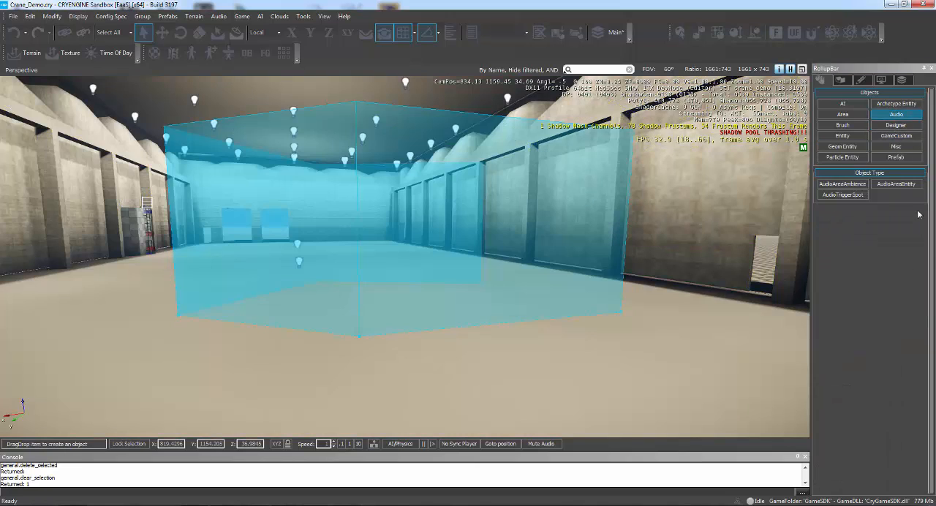
{"action": "left_click", "coordinate": [851, 187]}
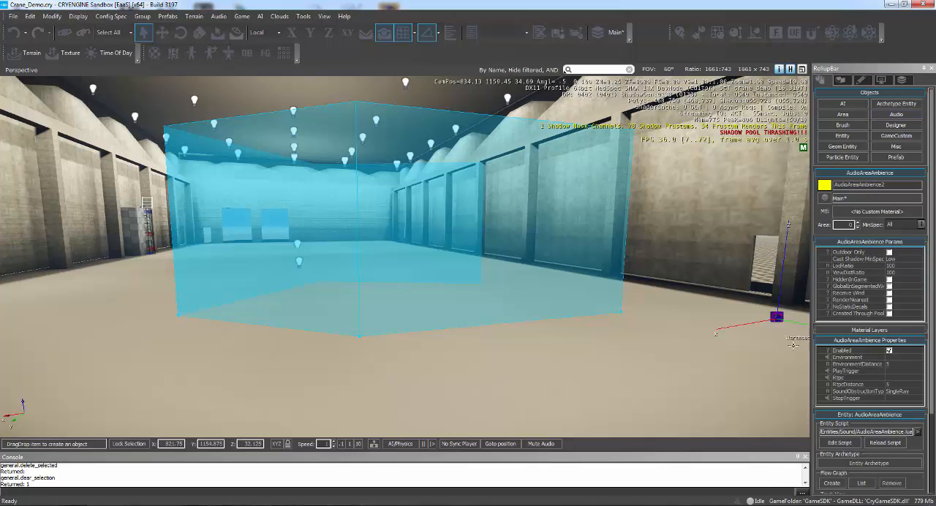
{"action": "left_click", "coordinate": [449, 342]}
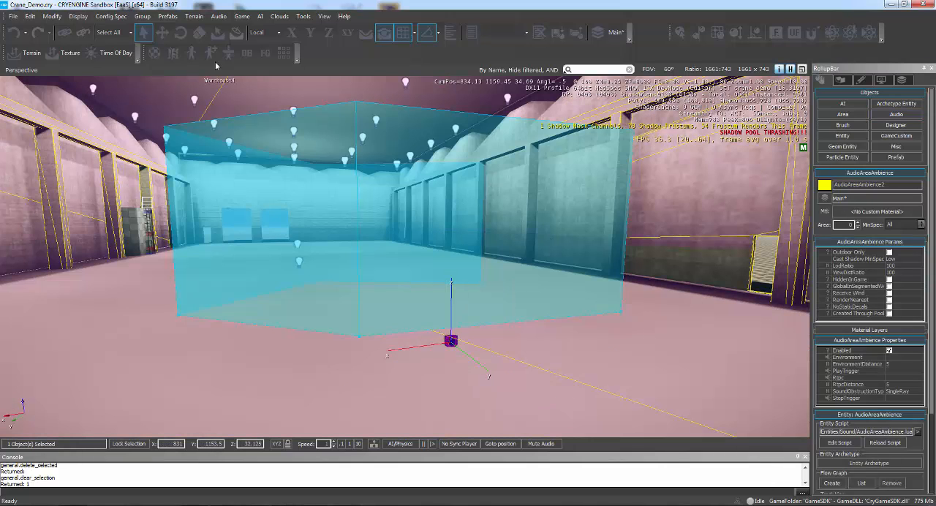
{"action": "left_click", "coordinate": [164, 34]}
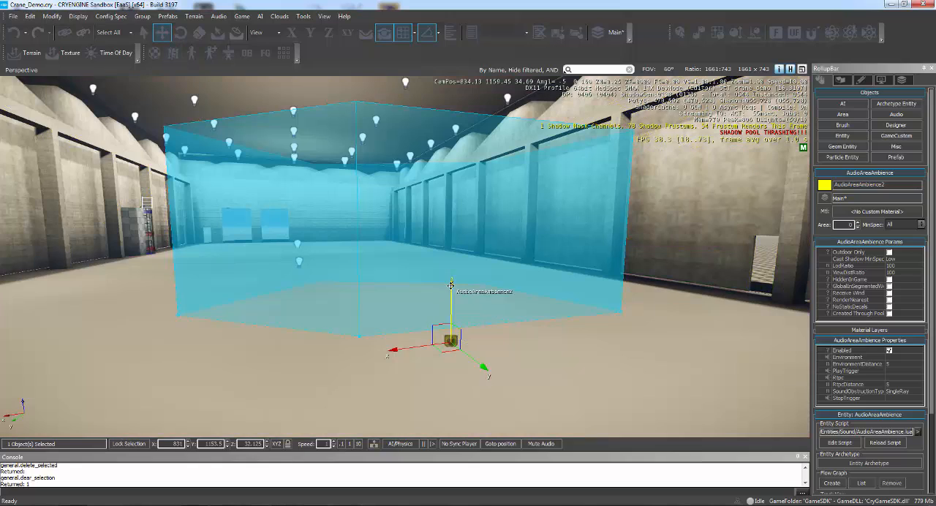
{"action": "left_click_drag", "start_coordinate": [452, 212], "coordinate": [453, 223]}
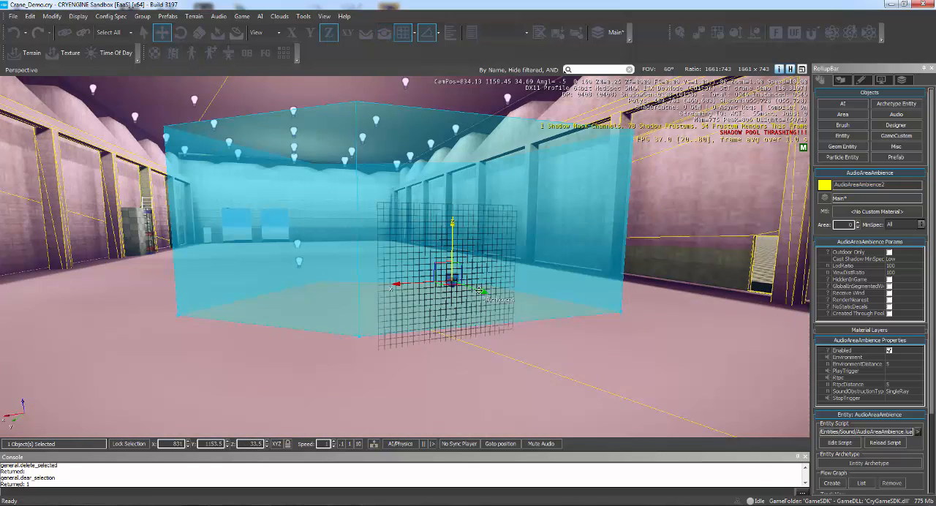
{"action": "left_click_drag", "start_coordinate": [481, 289], "coordinate": [406, 265]}
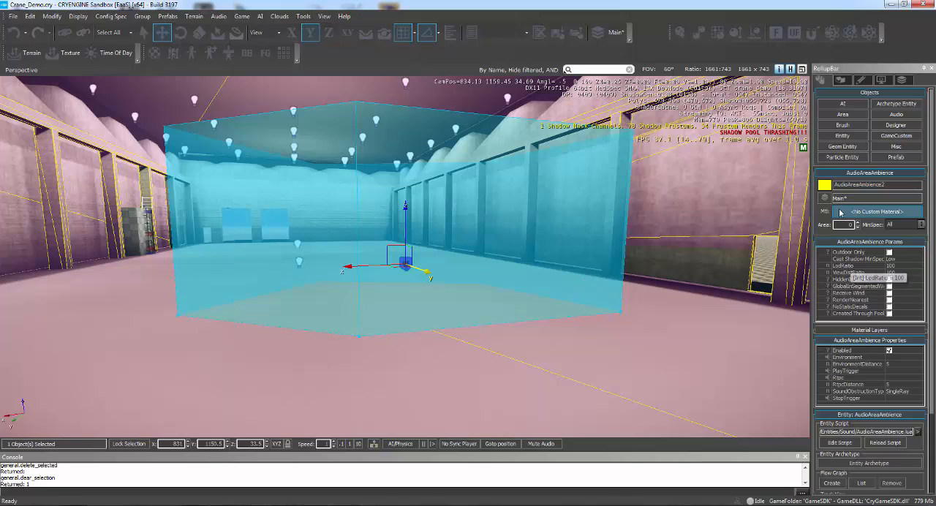
- Rename the ambience entity to triggered_audio_1 and assign it to the Audio layer
{"action": "double_click", "coordinate": [871, 185]}
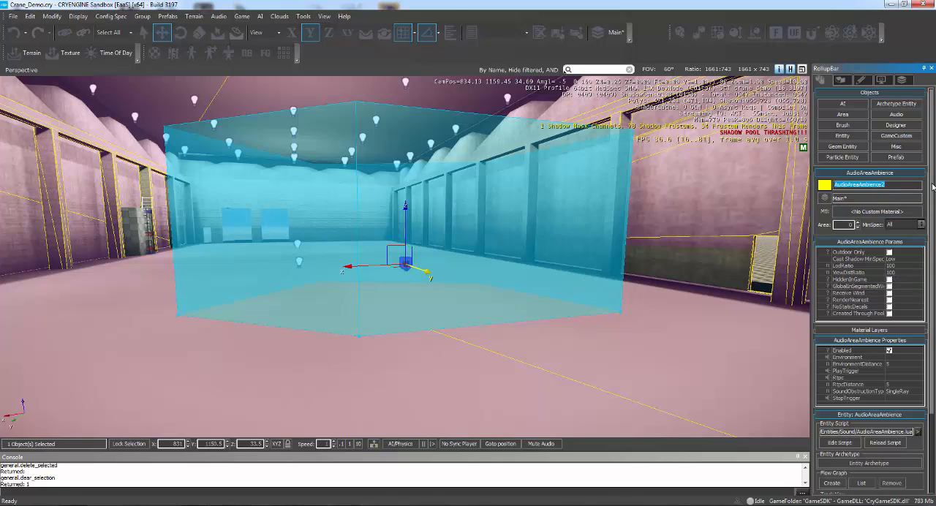
{"action": "type", "text": "triggered_audio"}
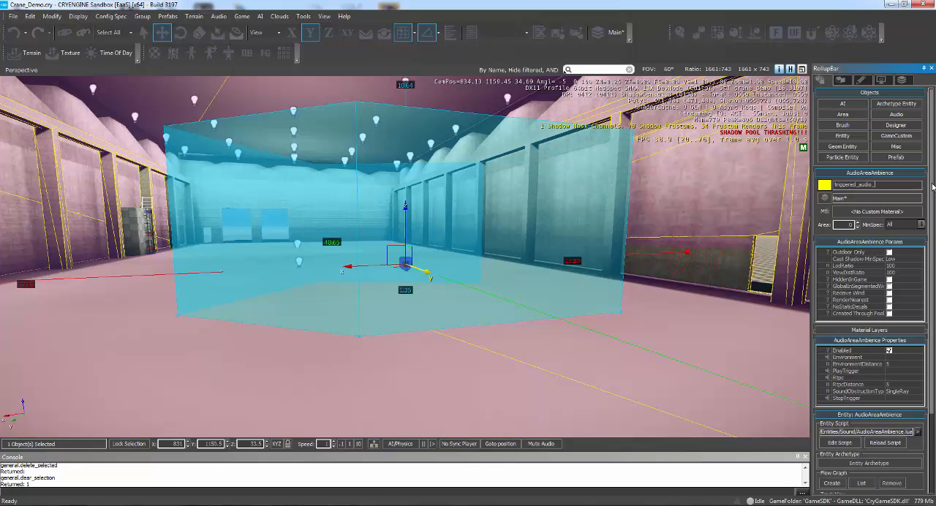
{"action": "type", "text": "_1"}
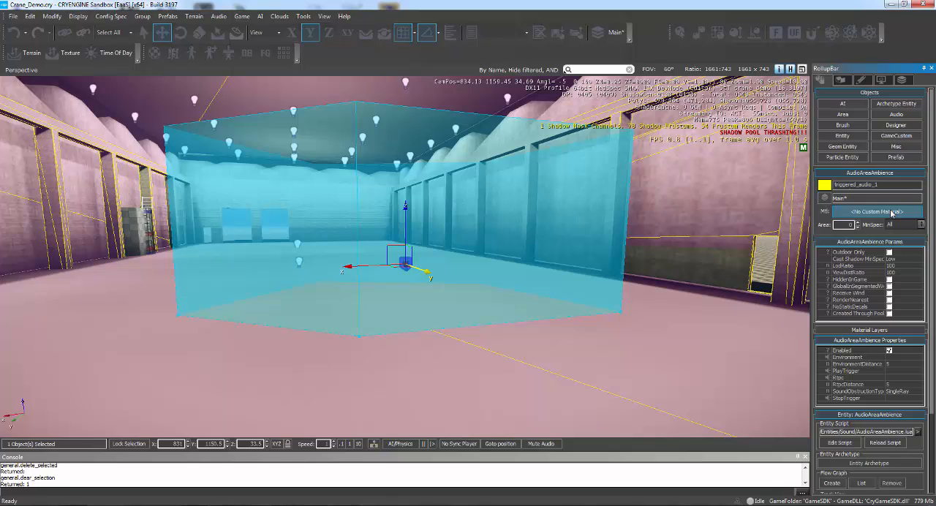
{"action": "left_click", "coordinate": [825, 199]}
{"action": "left_click", "coordinate": [865, 212]}
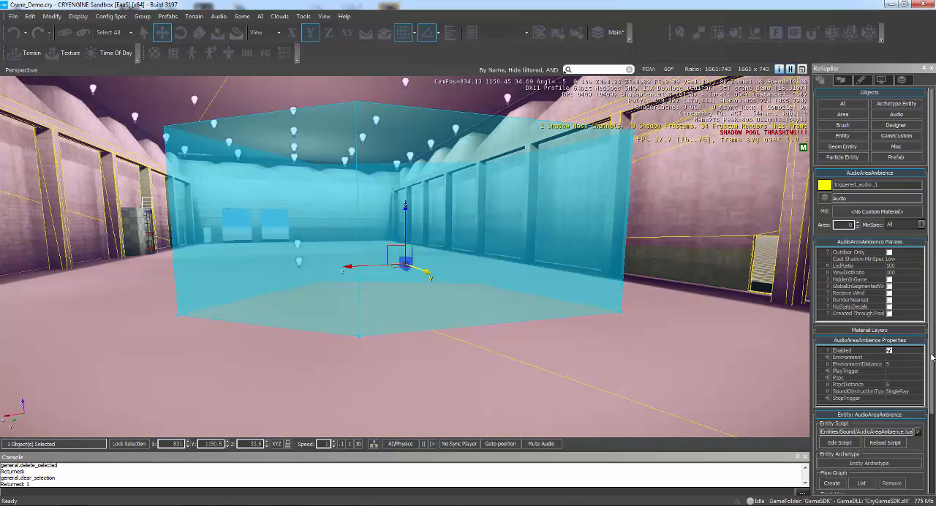
- Set the ambience entity's PlayTrigger to Play_ai_npc_alerted from the dialog_npc folder under dialog
{"action": "left_click_drag", "start_coordinate": [932, 357], "coordinate": [928, 429]}
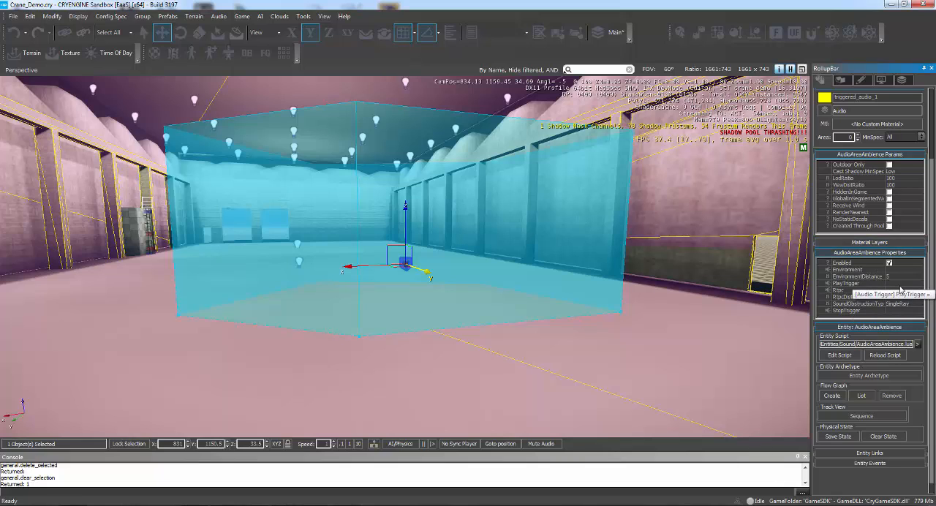
{"action": "left_click", "coordinate": [900, 286]}
{"action": "left_click", "coordinate": [918, 283]}
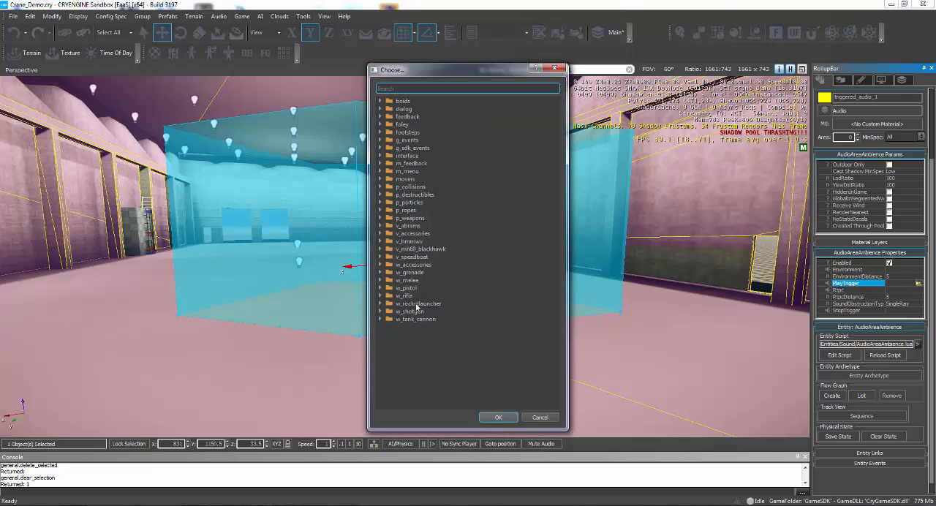
{"action": "left_click", "coordinate": [380, 109]}
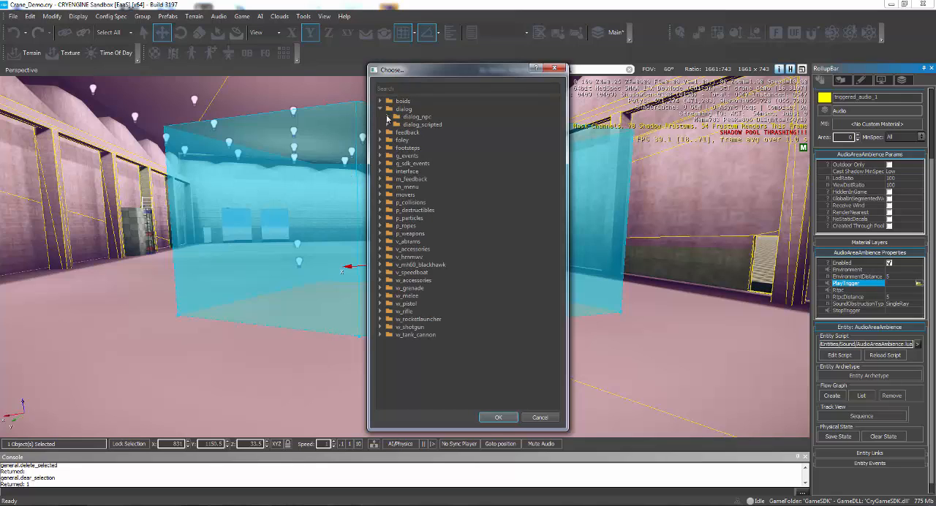
{"action": "left_click", "coordinate": [388, 117]}
{"action": "left_click", "coordinate": [387, 117]}
{"action": "left_click", "coordinate": [387, 117]}
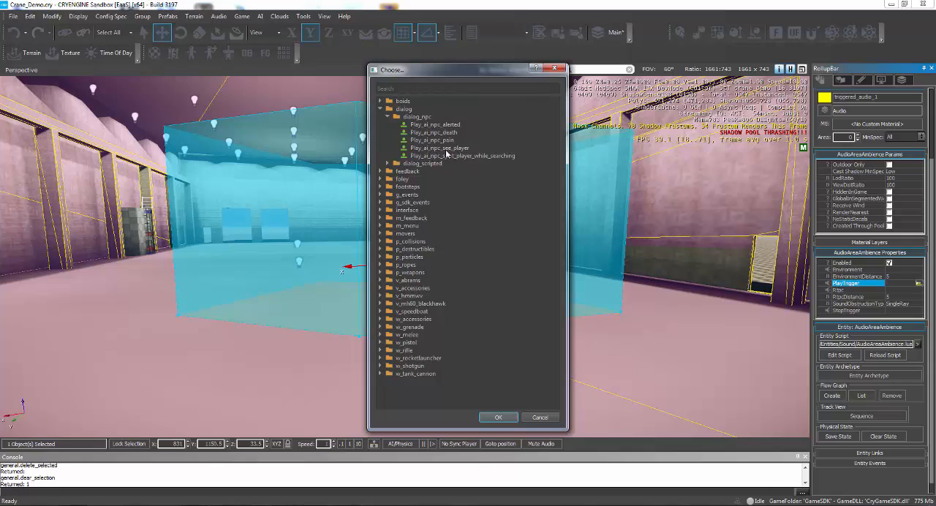
{"action": "left_click", "coordinate": [416, 125]}
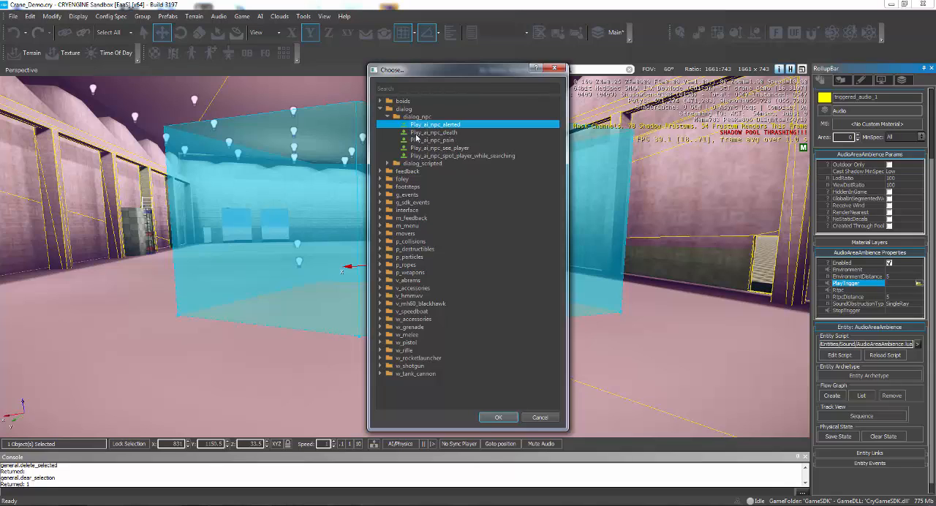
{"action": "left_click", "coordinate": [497, 417]}
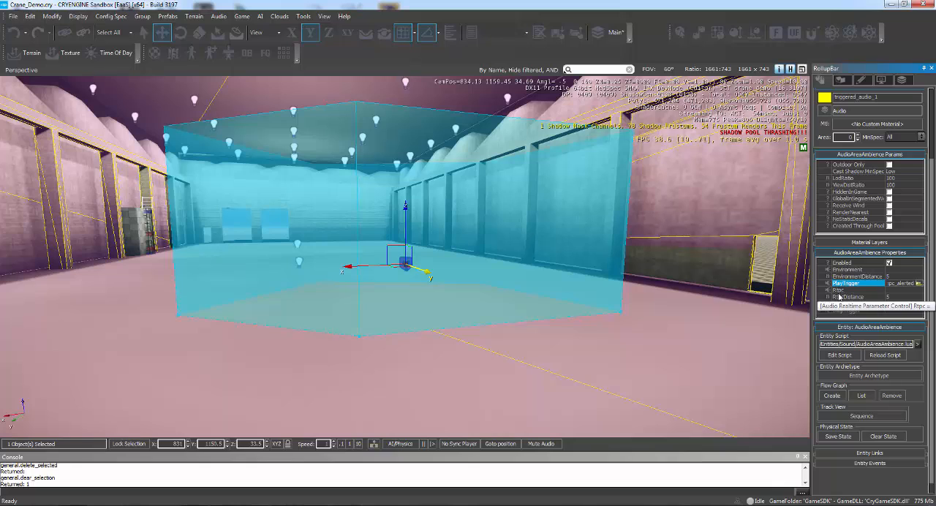
- Set the ambience entity's Rtpc to area_fade_distance from the environment folder under g_gameparameters
{"action": "left_click", "coordinate": [917, 291]}
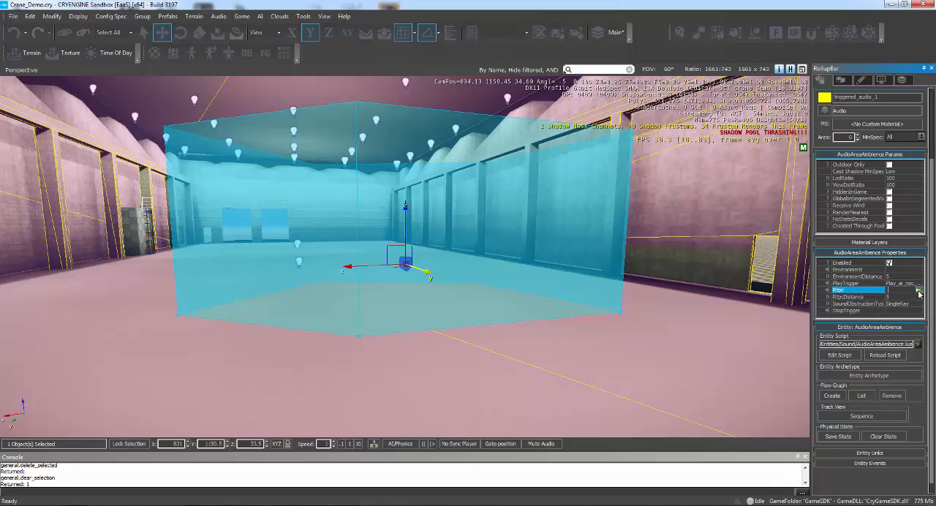
{"action": "left_click", "coordinate": [918, 291]}
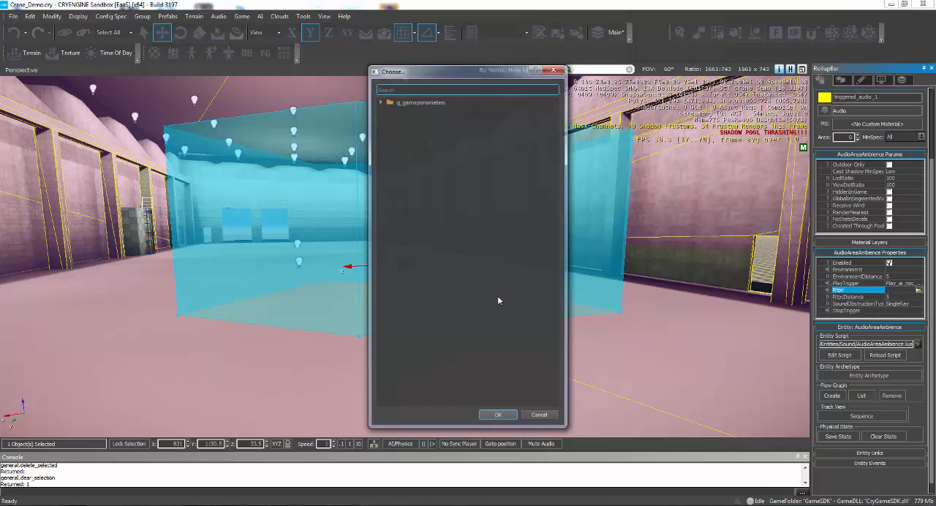
{"action": "left_click", "coordinate": [380, 102]}
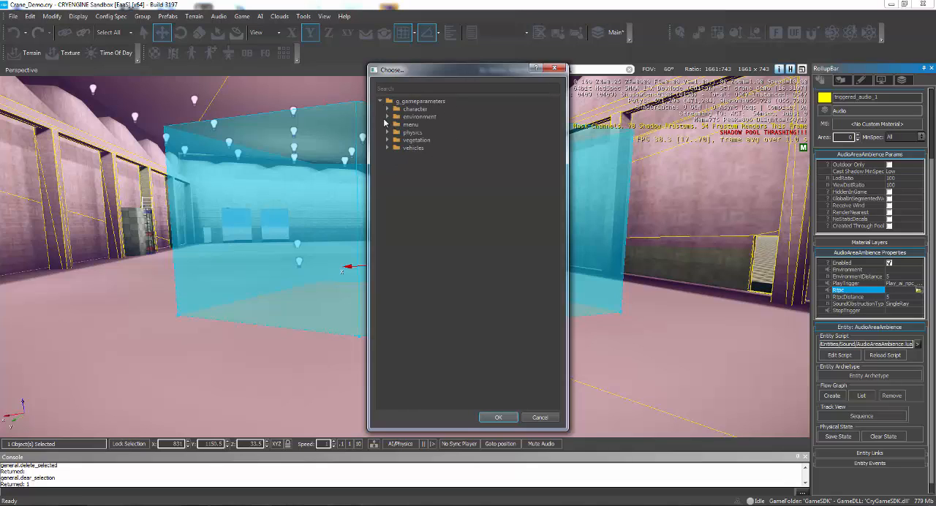
{"action": "left_click", "coordinate": [388, 117]}
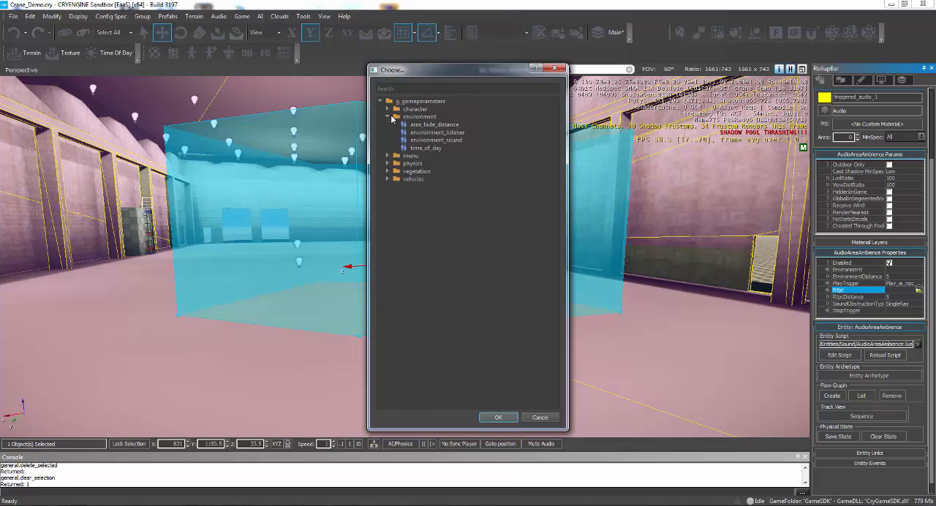
{"action": "left_click", "coordinate": [436, 125]}
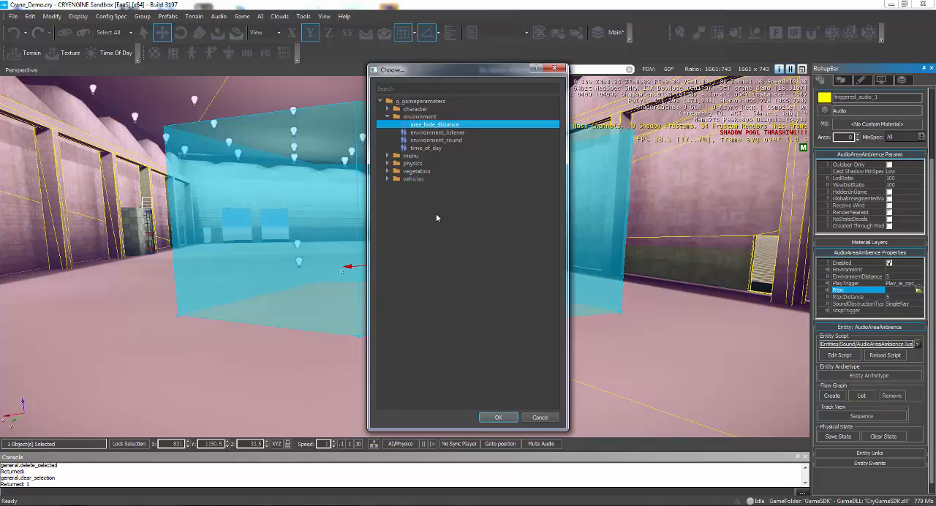
{"action": "left_click", "coordinate": [498, 418]}
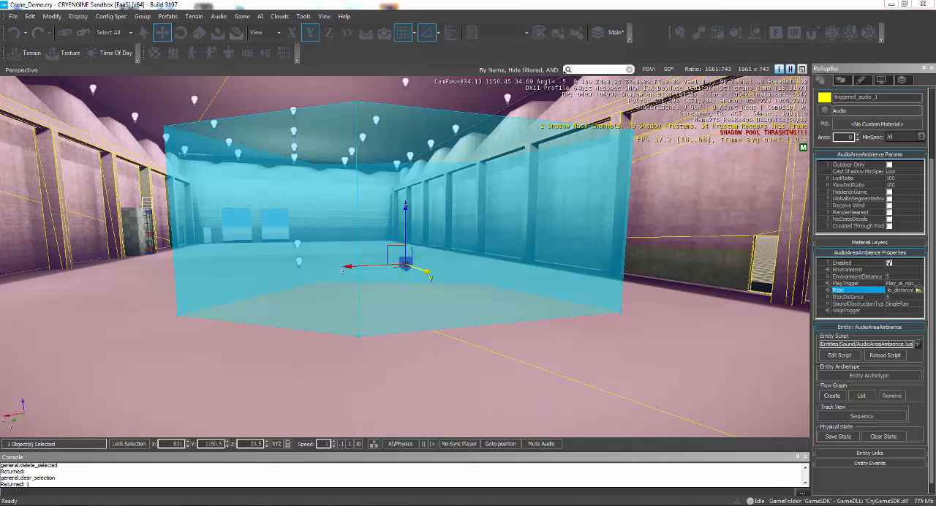
- Select the tiggered_zone shape and link triggered_audio_1 to it as its target
{"action": "left_click", "coordinate": [403, 107]}
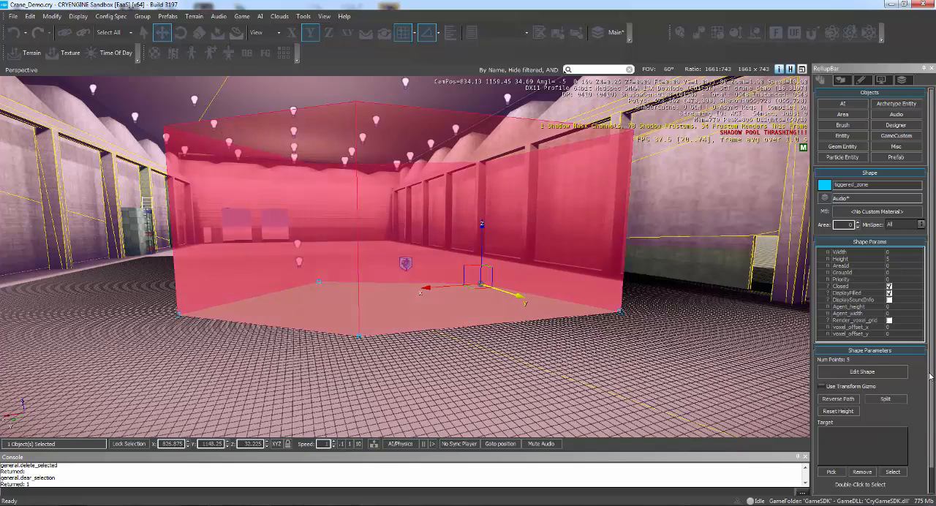
{"action": "scroll", "coordinate": [932, 400], "scroll_direction": "down", "scroll_amount": 1}
{"action": "scroll", "coordinate": [931, 401], "scroll_direction": "down", "scroll_amount": 1}
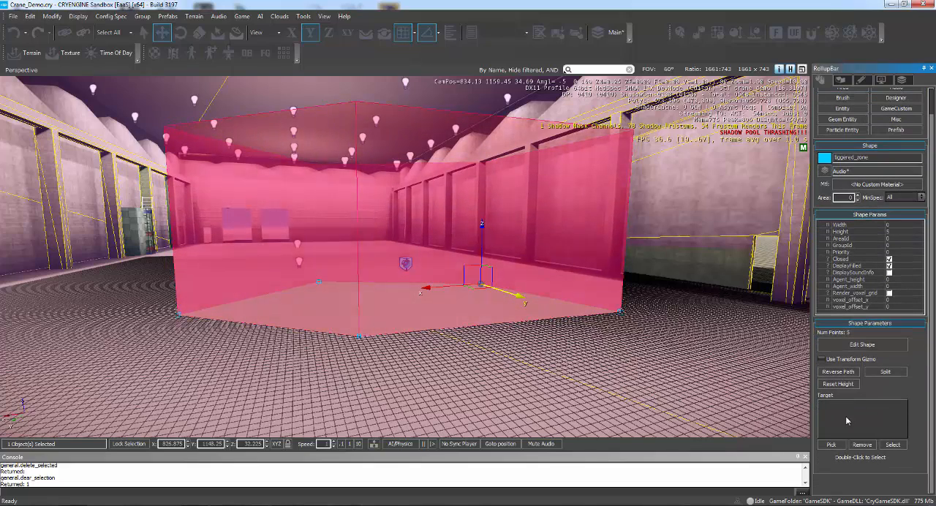
{"action": "left_click", "coordinate": [834, 444]}
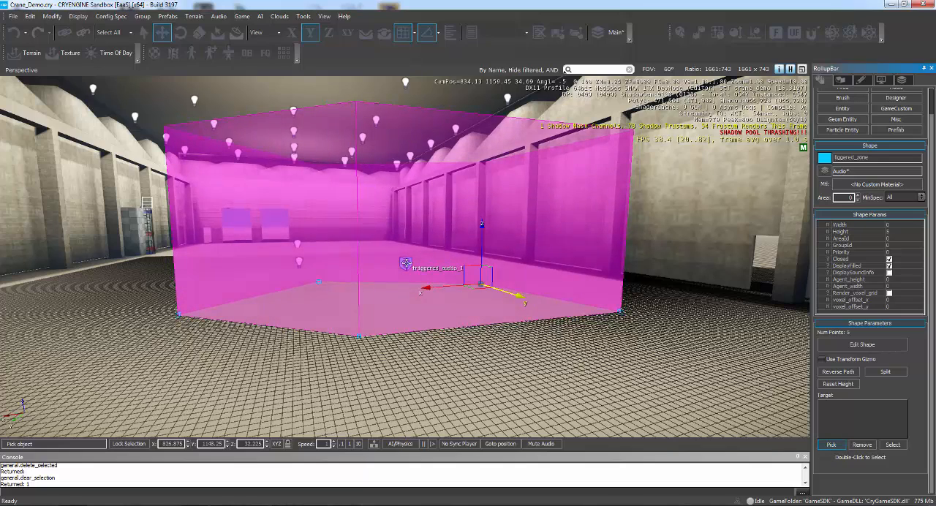
{"action": "left_click", "coordinate": [405, 263]}
{"action": "left_click", "coordinate": [405, 262]}
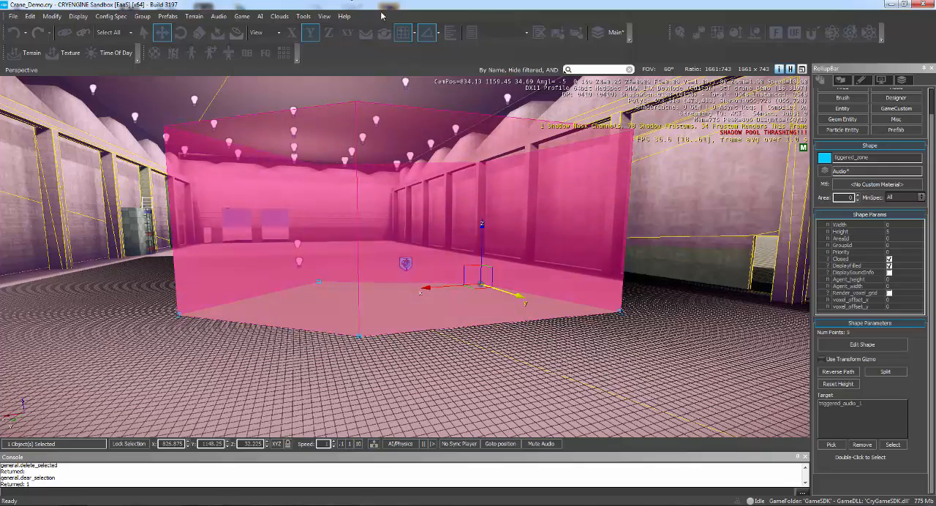
- Save the level with the linked audio zone
{"action": "mouse_move", "coordinate": [426, 231]}
{"action": "right_mouse_down"}
{"action": "mouse_move", "coordinate": [434, 232]}
{"action": "mouse_move", "coordinate": [415, 232]}
{"action": "right_mouse_up"}
{"action": "left_click", "coordinate": [15, 17]}
{"action": "left_click", "coordinate": [72, 49]}
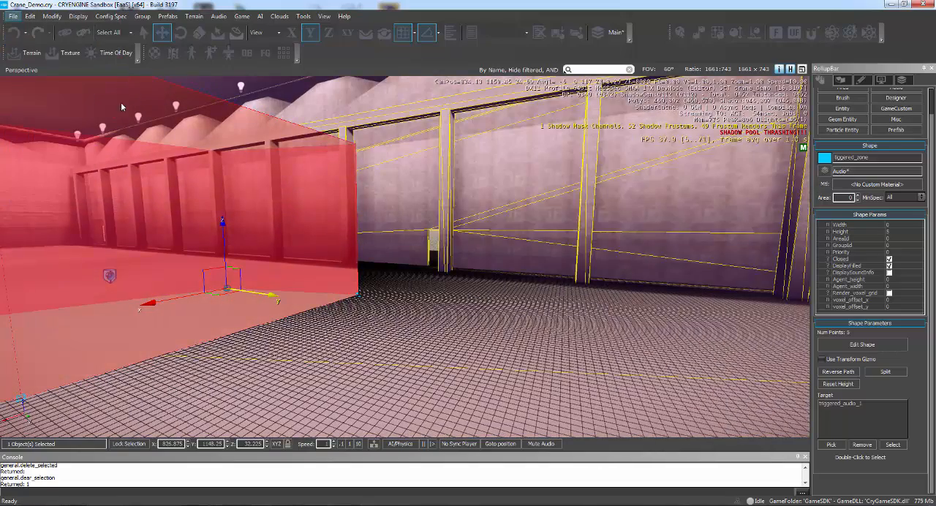
- Play-test the level by walking in and out of the trigger zone to check its audio, and return to editing
{"action": "key", "text": "ctrl+g"}
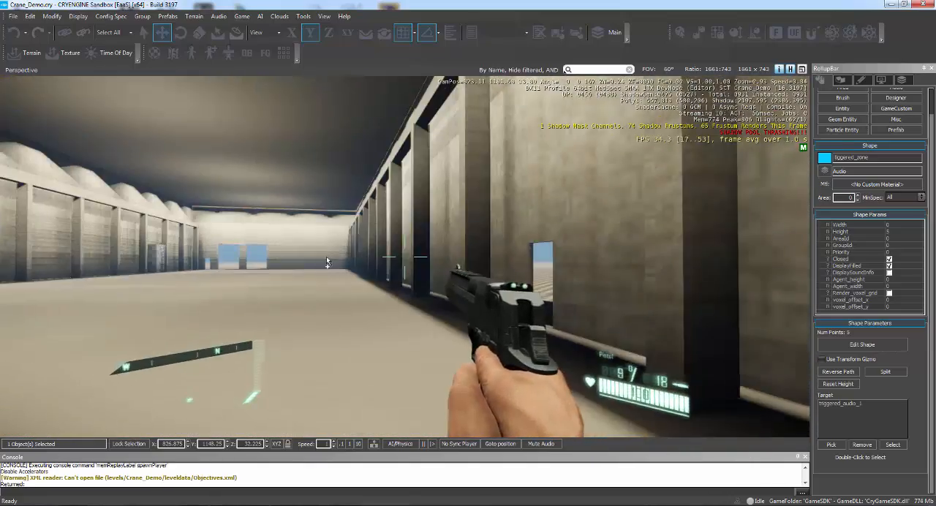
{"action": "left_click", "coordinate": [324, 257]}
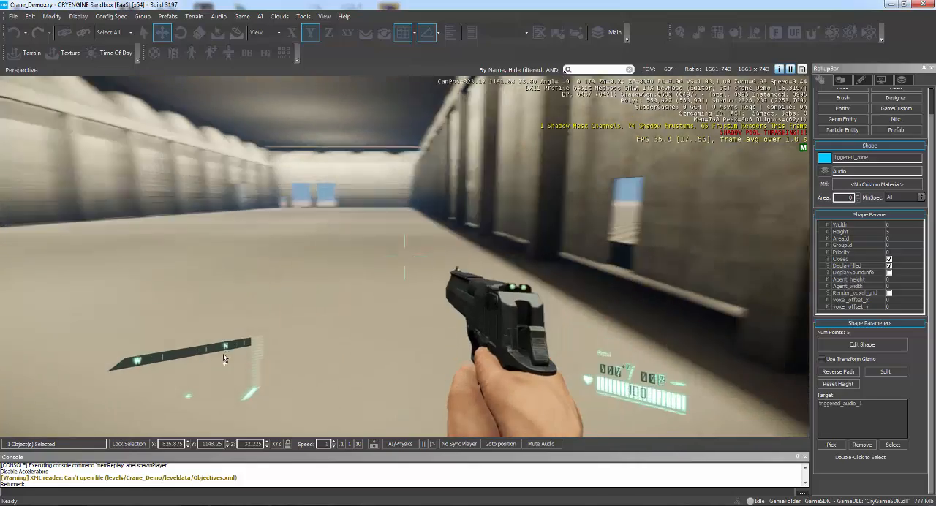
{"action": "key", "text": "w"}
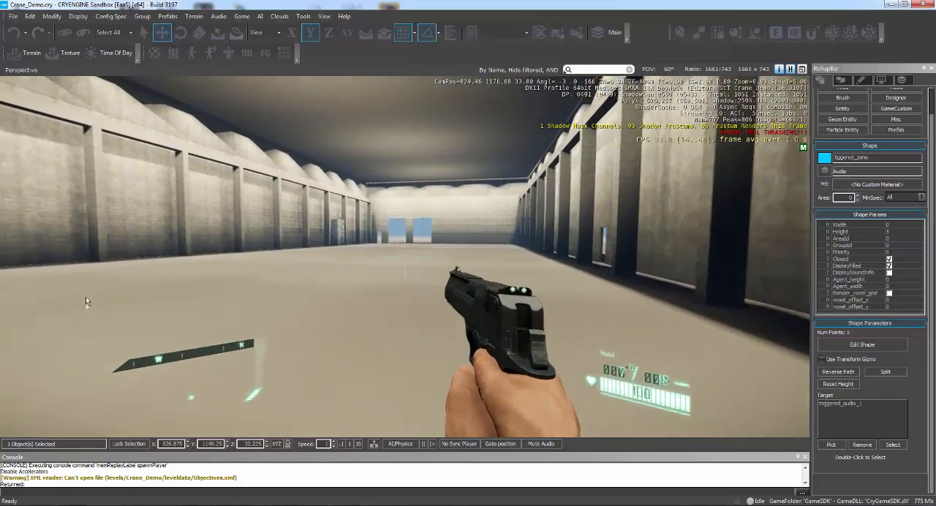
{"action": "key", "text": "w"}
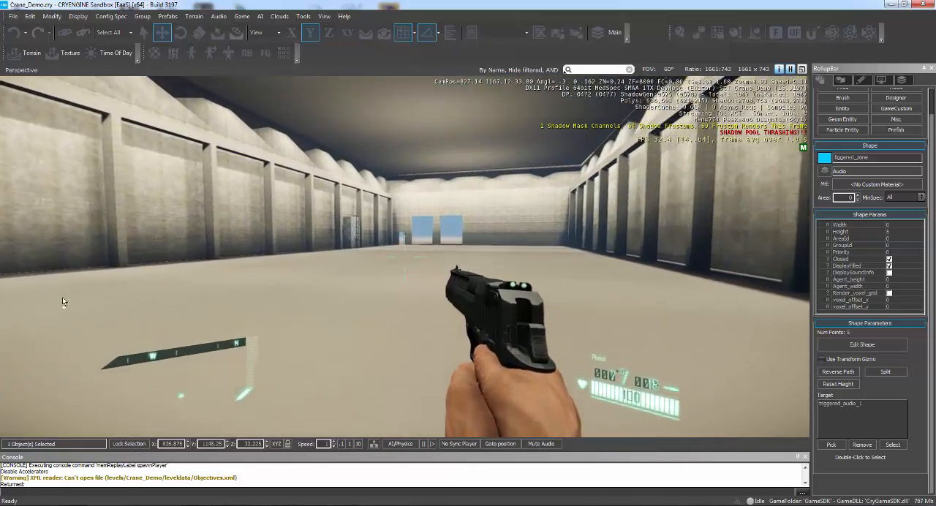
{"action": "key", "text": "w"}
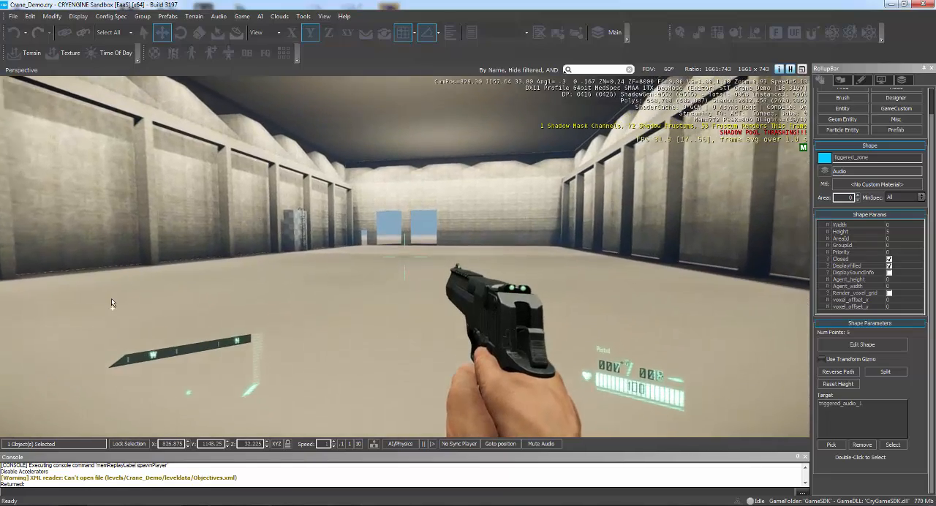
{"action": "key", "text": "w"}
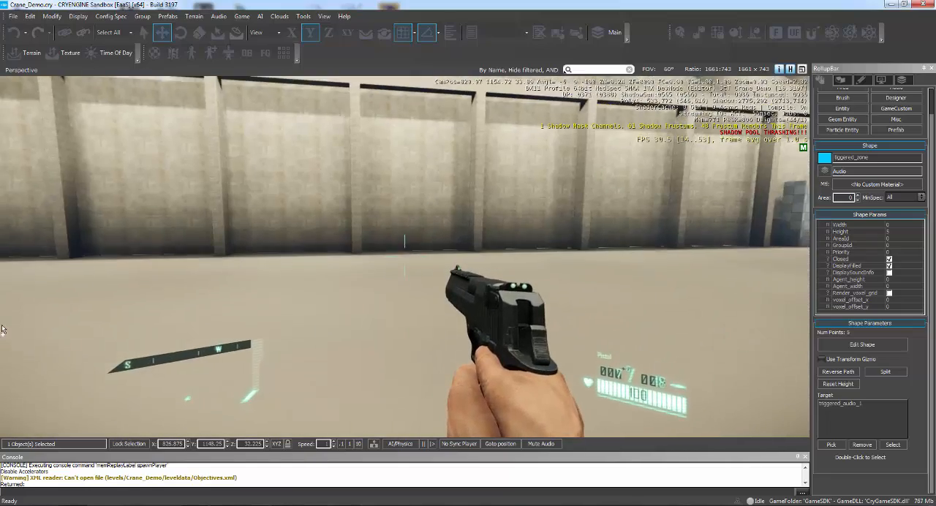
{"action": "key", "text": "w"}
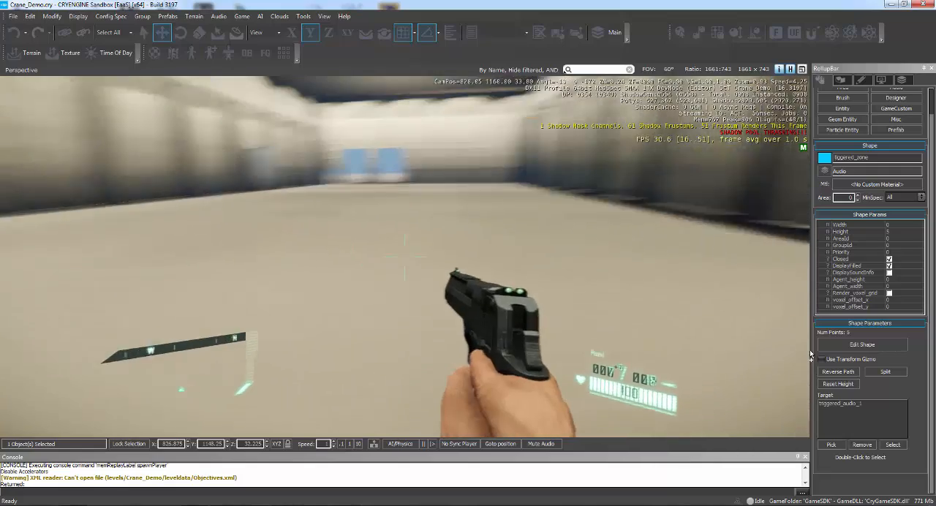
{"action": "key", "text": "w"}
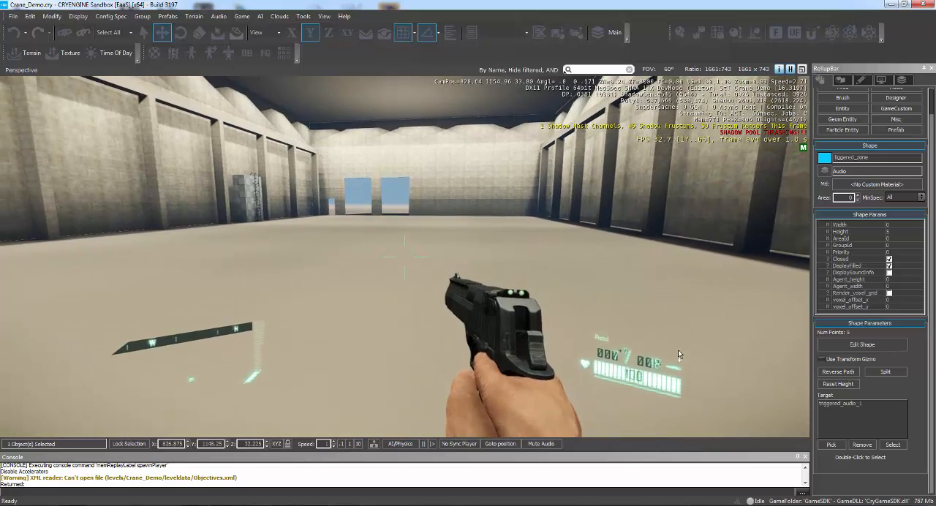
{"action": "key", "text": "s"}
{"action": "key", "text": "w"}
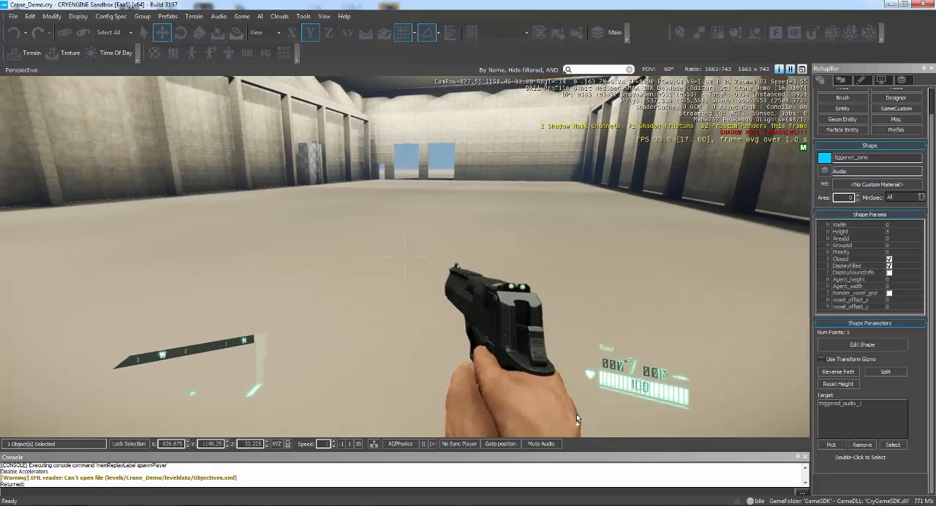
{"action": "key", "text": "s"}
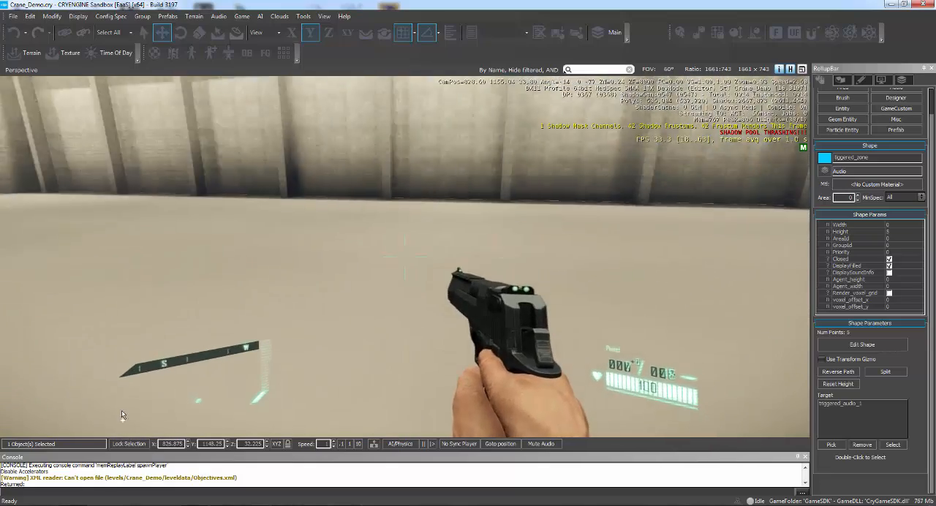
{"action": "key", "text": "w"}
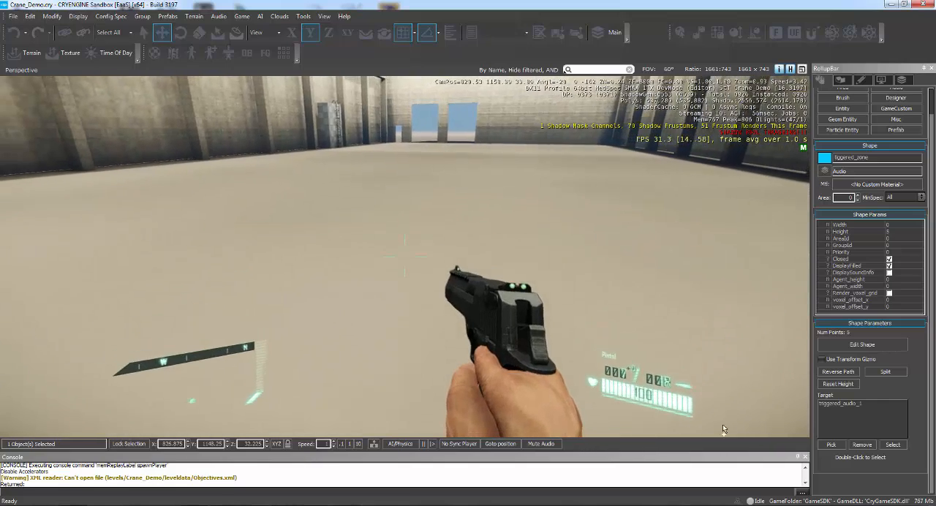
{"action": "key", "text": "d"}
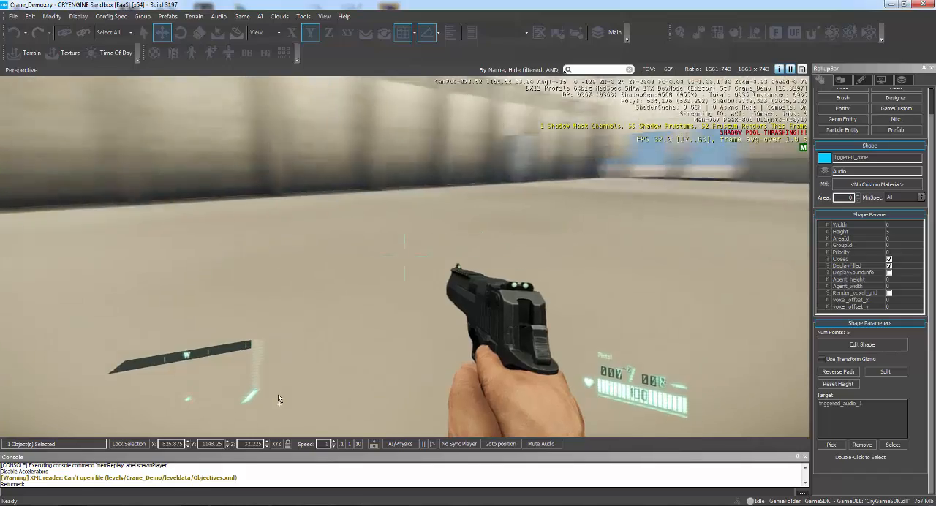
{"action": "key", "text": "Escape"}
{"action": "mouse_move", "coordinate": [521, 290]}
{"action": "right_mouse_down"}
{"action": "mouse_move", "coordinate": [541, 291]}
{"action": "mouse_move", "coordinate": [531, 303]}
{"action": "mouse_move", "coordinate": [534, 288]}
{"action": "mouse_move", "coordinate": [526, 290]}
{"action": "mouse_move", "coordinate": [535, 299]}
{"action": "right_mouse_up"}
{"action": "key", "text": "w"}
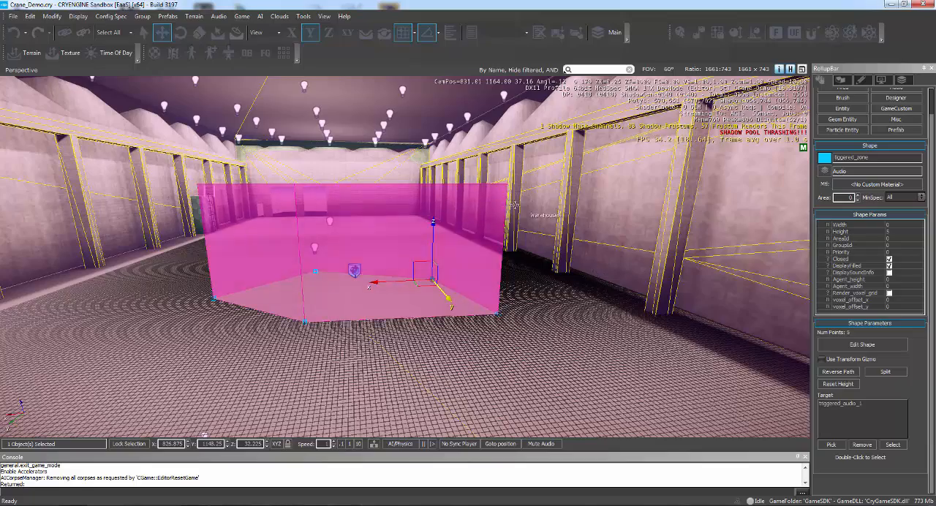
{"action": "mouse_move", "coordinate": [618, 245]}
{"action": "right_mouse_down"}
{"action": "mouse_move", "coordinate": [548, 245]}
{"action": "mouse_move", "coordinate": [613, 245]}
{"action": "right_mouse_up"}
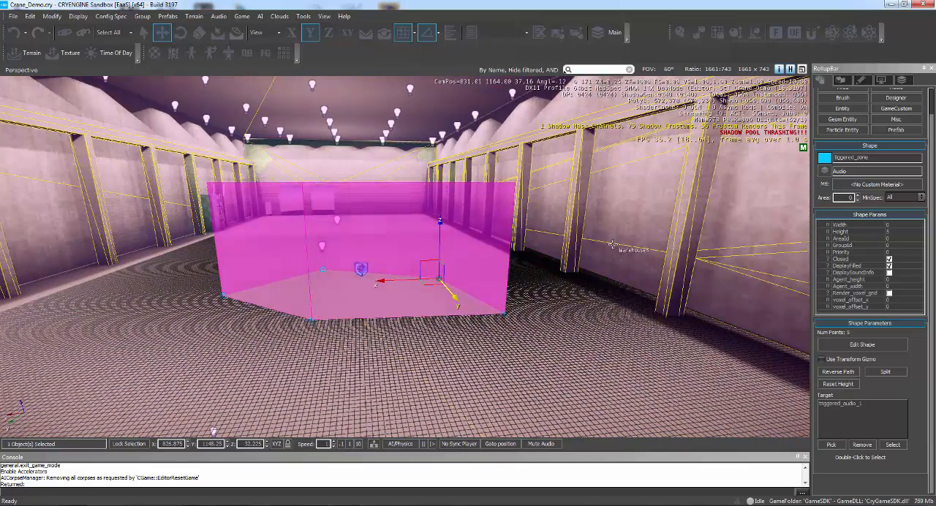